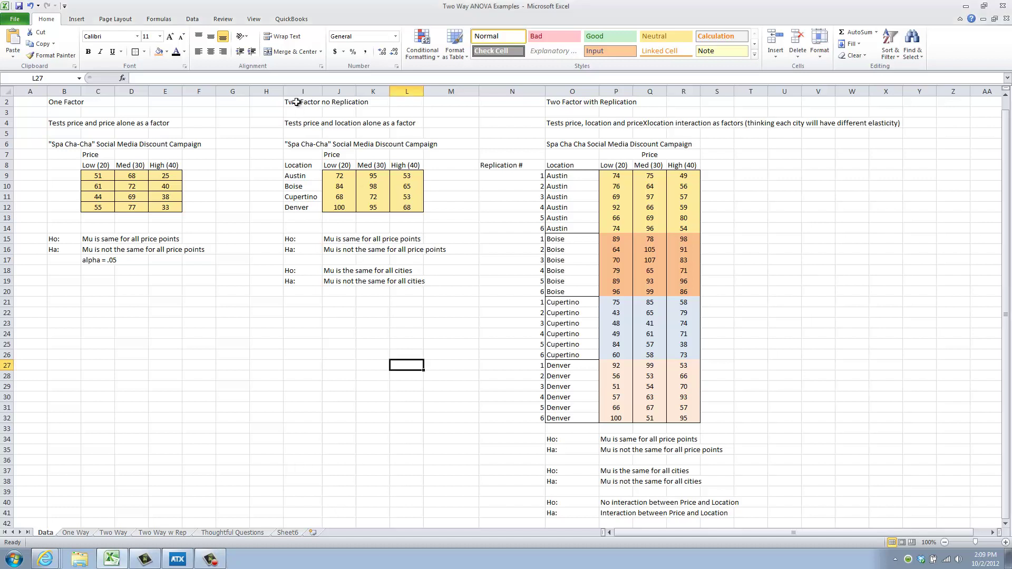
Highlight the example table's Low, Med and High price headers and the cities Austin to Denver.
{"action": "left_click_drag", "start_coordinate": [290, 101], "coordinate": [432, 298]}
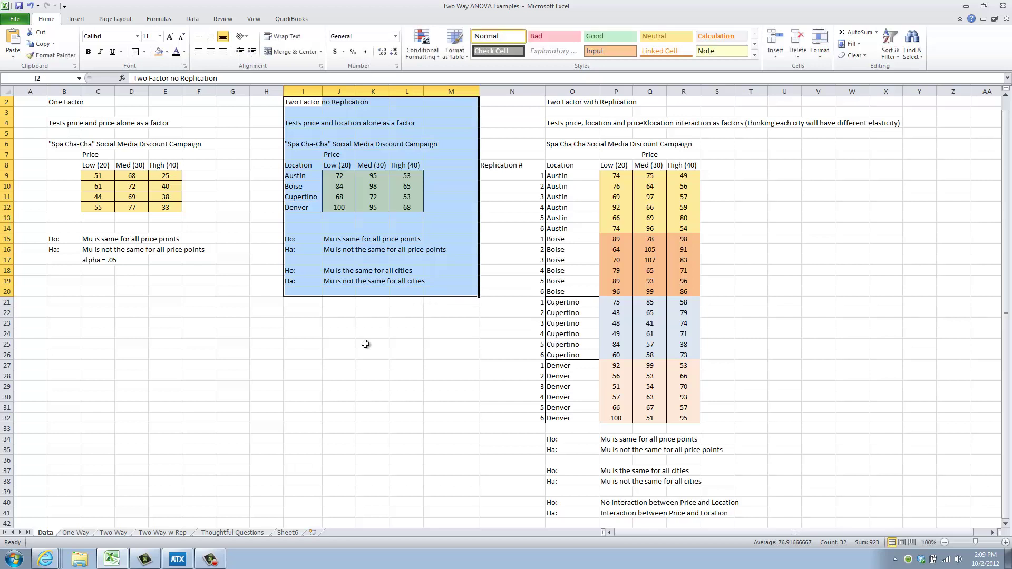
{"action": "left_click", "coordinate": [386, 324]}
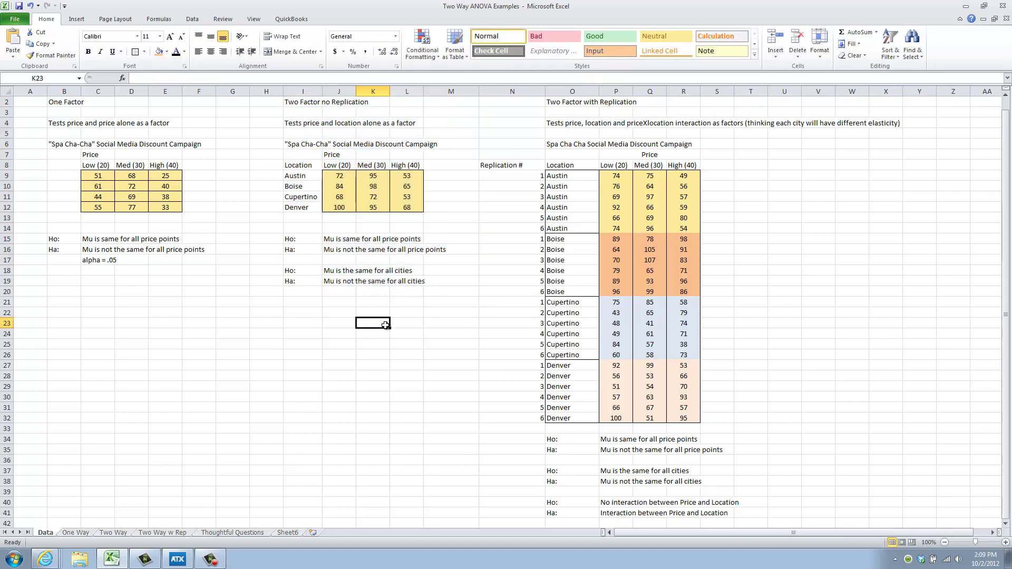
{"action": "left_click_drag", "start_coordinate": [338, 163], "coordinate": [406, 165]}
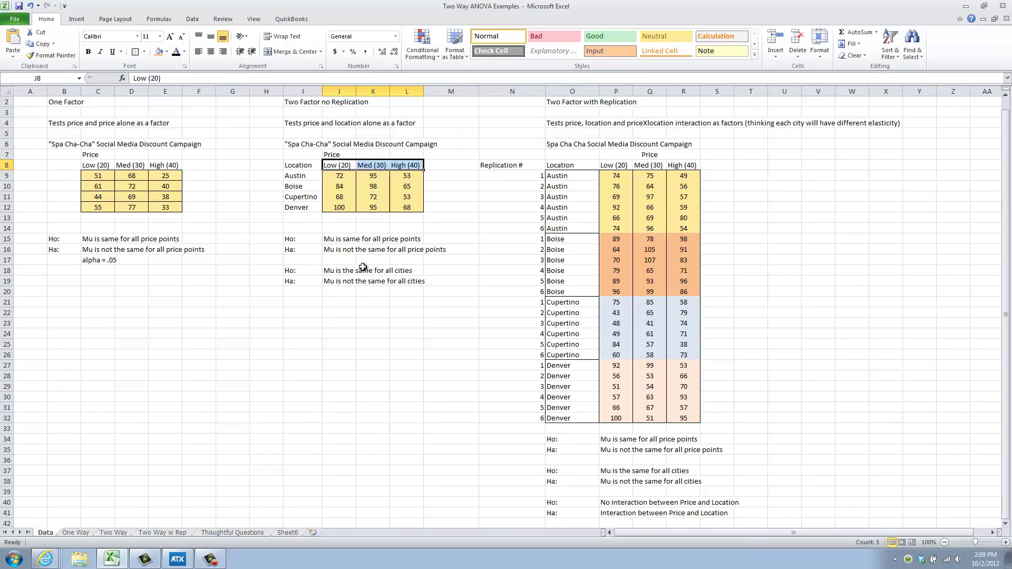
{"action": "left_click_drag", "start_coordinate": [303, 178], "coordinate": [300, 207]}
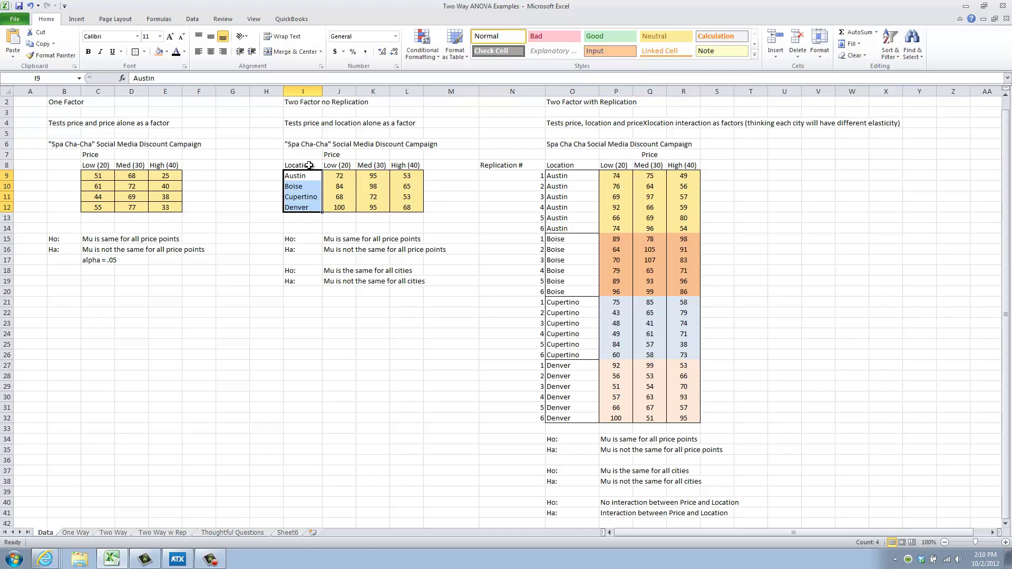
Select the city-by-price table and choose Anova: Two-Factor Without Replication in Data Analysis.
{"action": "left_click_drag", "start_coordinate": [309, 165], "coordinate": [401, 204]}
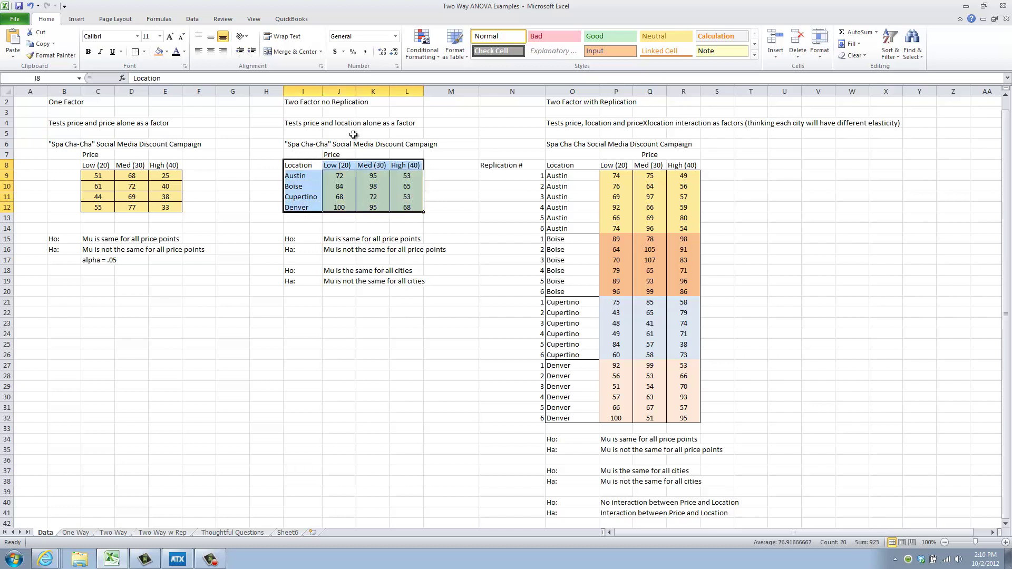
{"action": "left_click", "coordinate": [192, 19]}
{"action": "left_click", "coordinate": [656, 35]}
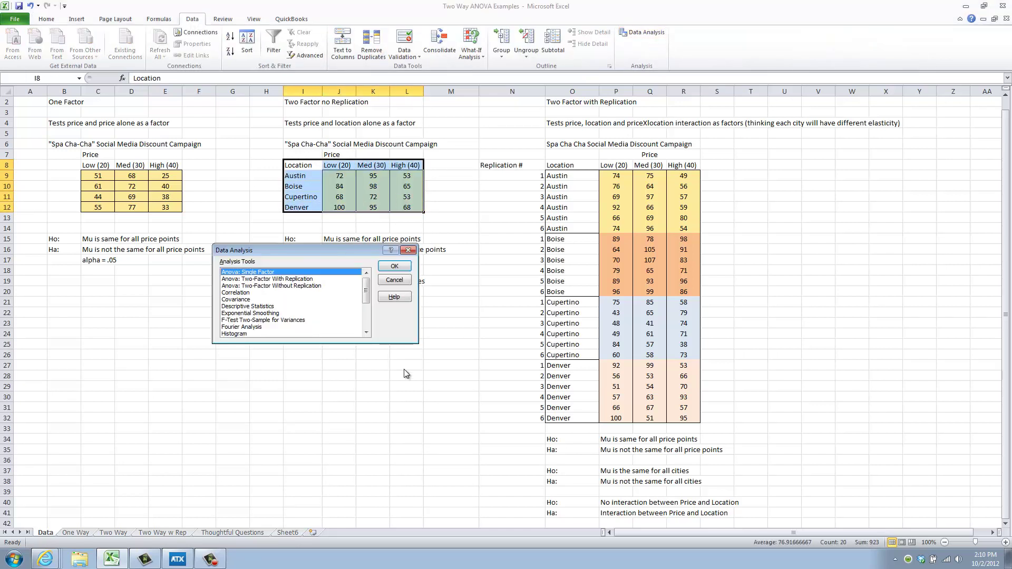
{"action": "left_click", "coordinate": [293, 285]}
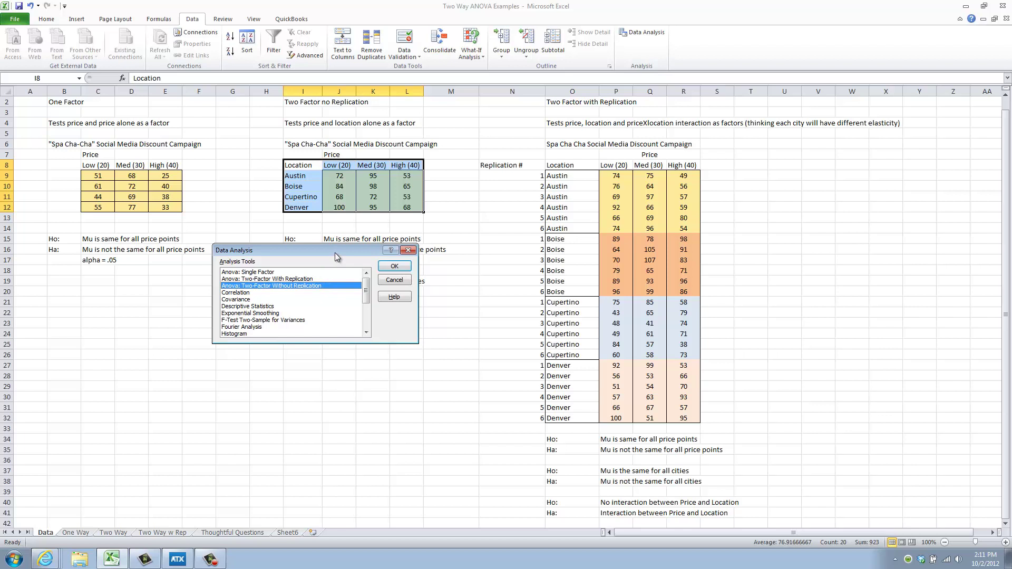
Run Anova: Two-Factor Without Replication with output to a New Worksheet Ply (Sheet7).
{"action": "left_click", "coordinate": [394, 266]}
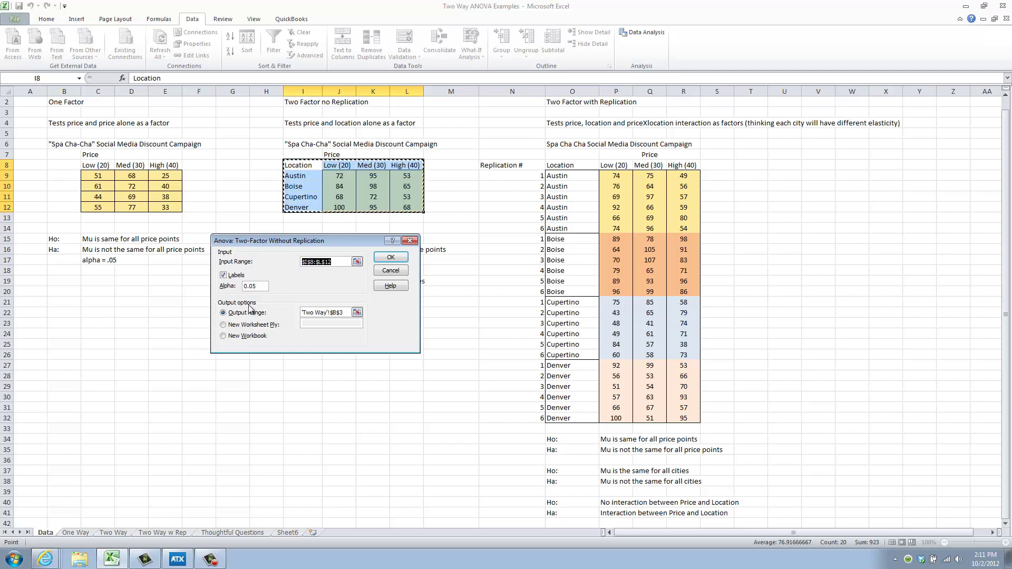
{"action": "left_click", "coordinate": [223, 325]}
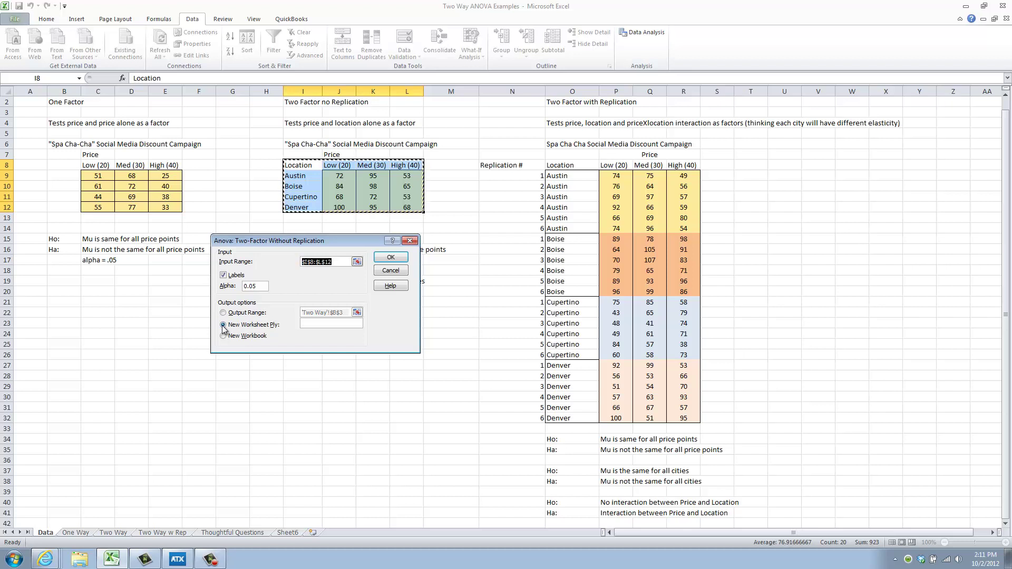
{"action": "left_click", "coordinate": [397, 259]}
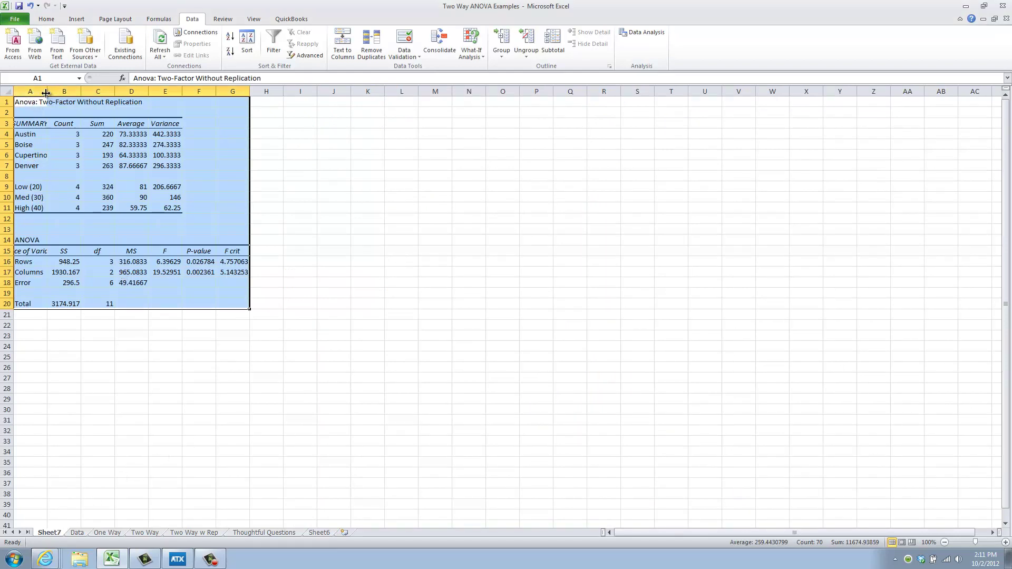
Autofit column A and show city and price-level averages and variances to two decimals.
{"action": "double_click", "coordinate": [47, 95]}
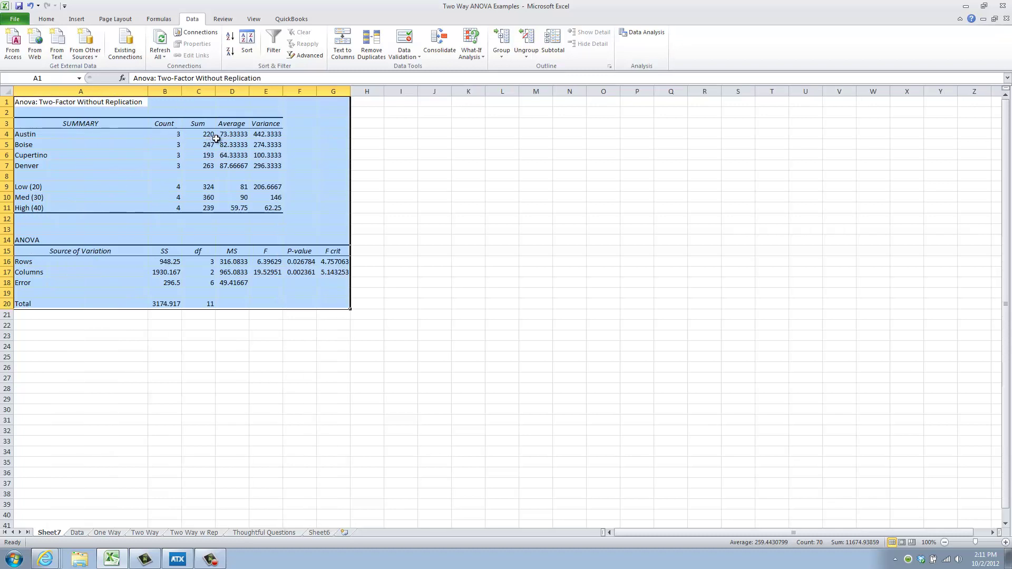
{"action": "left_click_drag", "start_coordinate": [231, 135], "coordinate": [260, 165]}
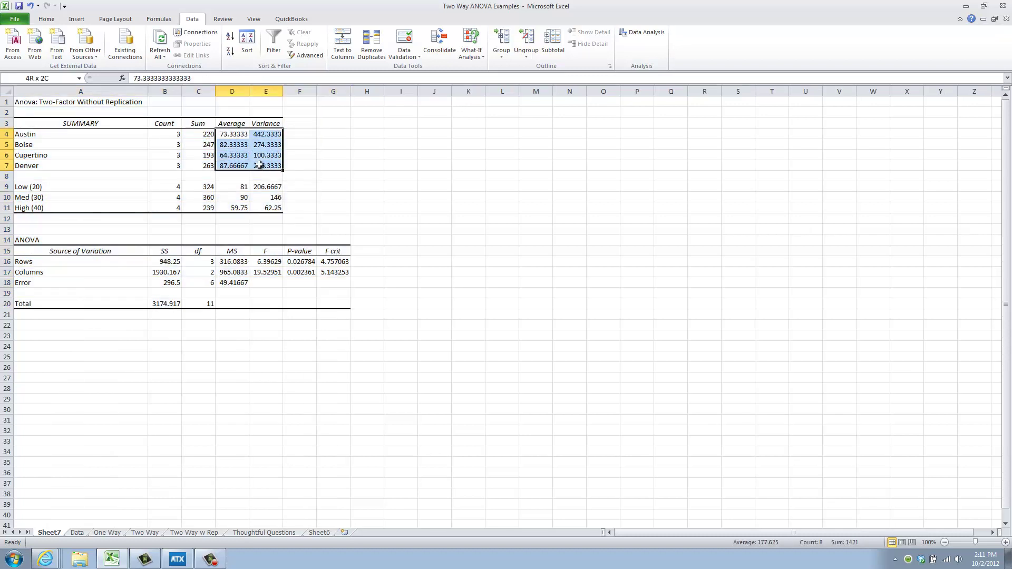
{"action": "left_click", "coordinate": [46, 19]}
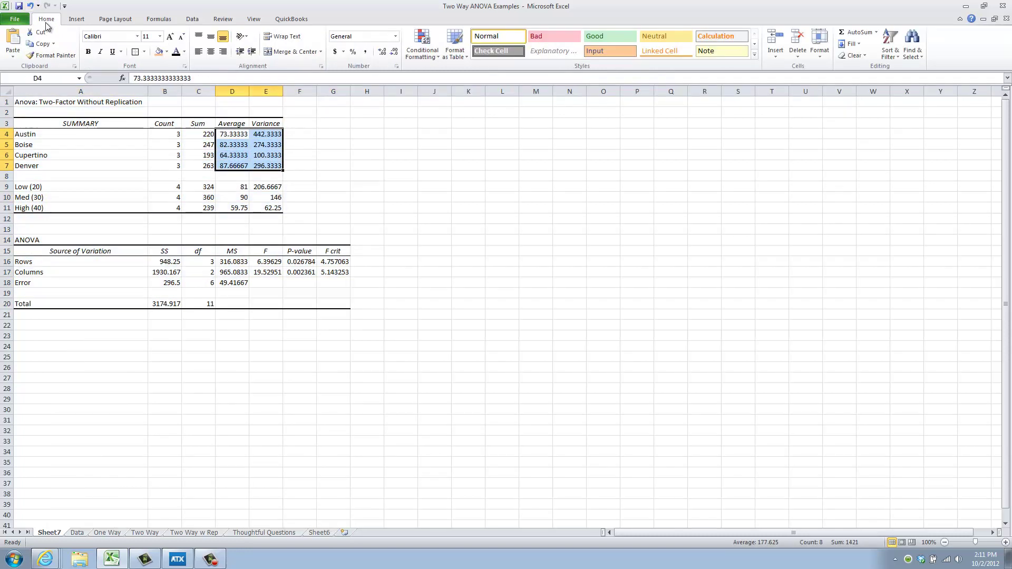
{"action": "left_click", "coordinate": [366, 52]}
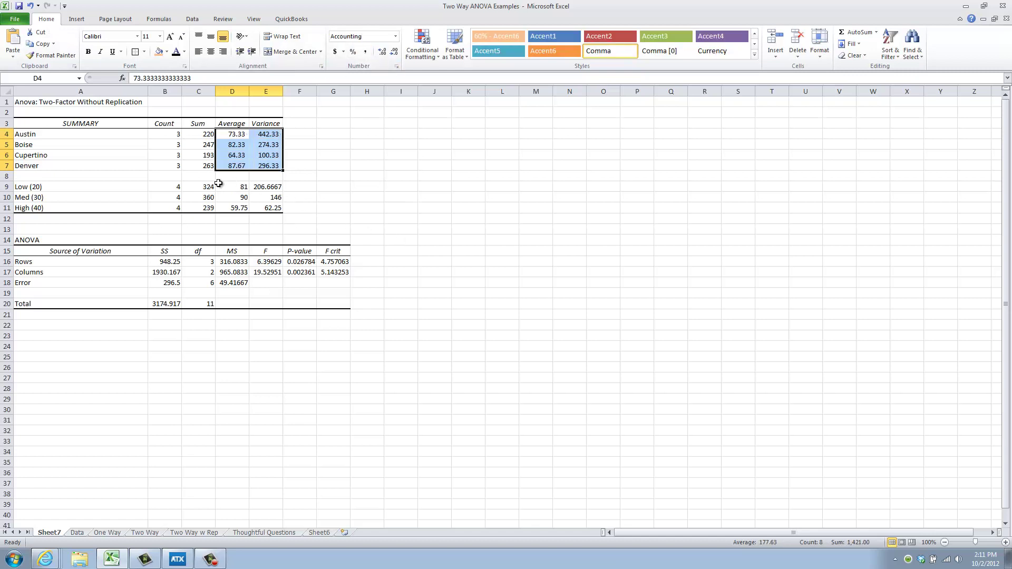
{"action": "left_click_drag", "start_coordinate": [234, 186], "coordinate": [271, 208]}
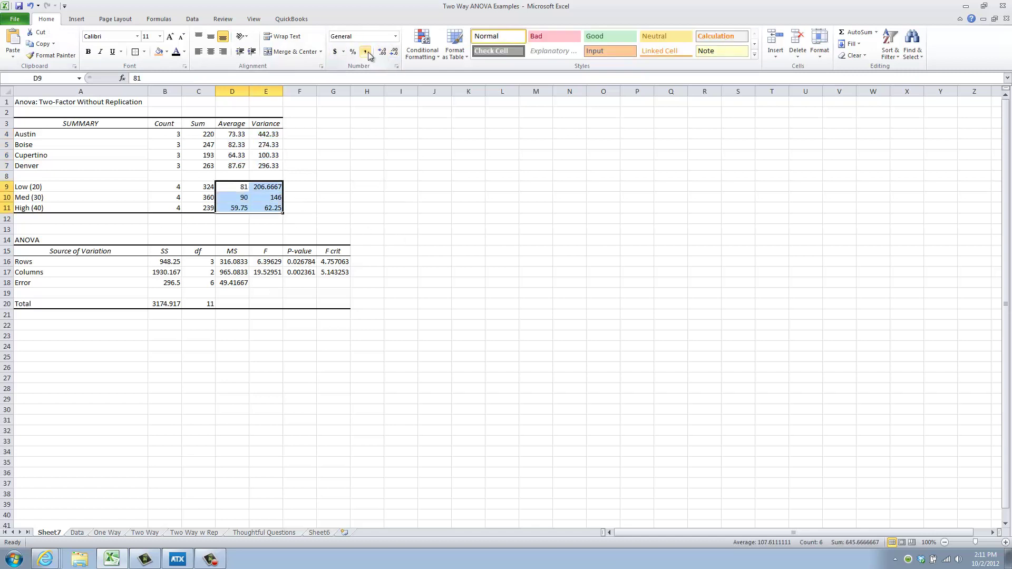
{"action": "left_click", "coordinate": [368, 51]}
{"action": "left_click", "coordinate": [455, 376]}
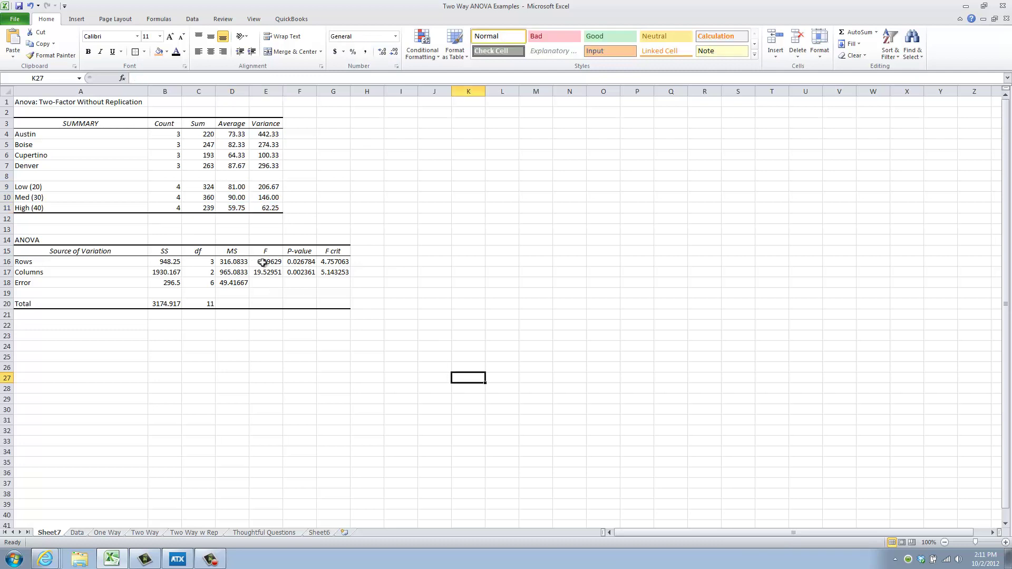
Show the ANOVA MS, F, P-value and F crit values with two decimals.
{"action": "left_click_drag", "start_coordinate": [238, 260], "coordinate": [328, 284]}
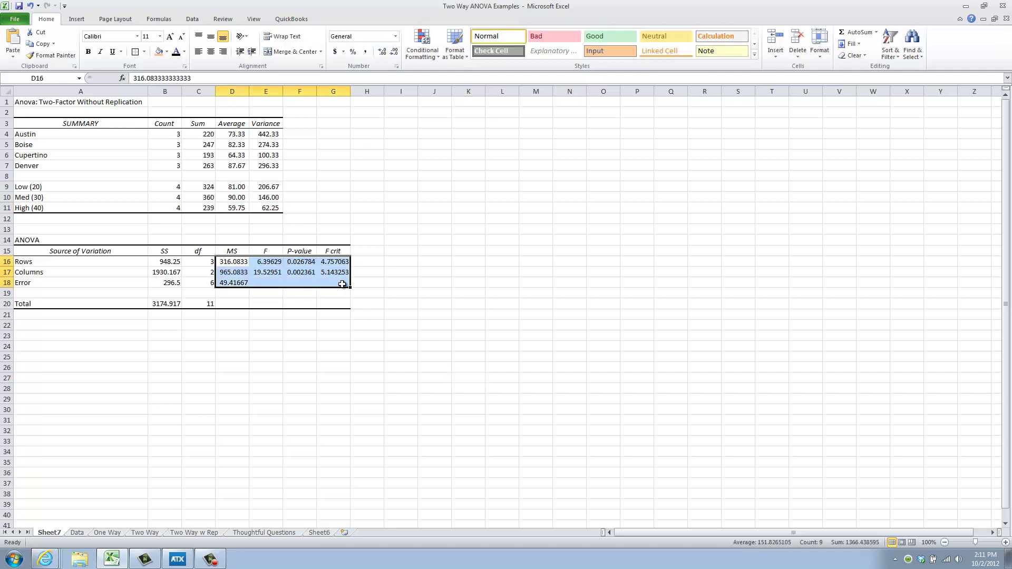
{"action": "left_click", "coordinate": [366, 52]}
{"action": "left_click", "coordinate": [264, 343]}
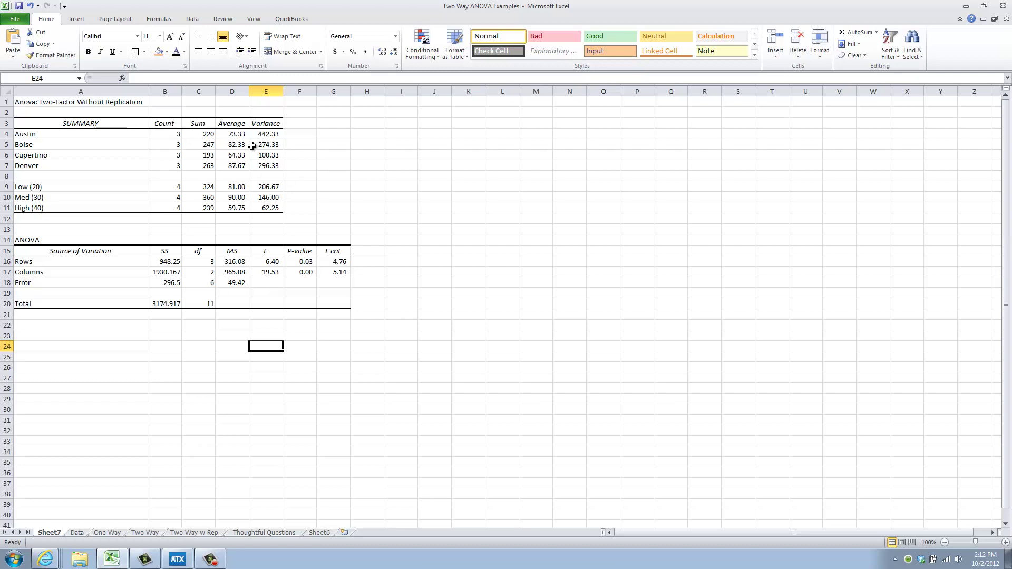
{"action": "left_click_drag", "start_coordinate": [244, 137], "coordinate": [272, 164]}
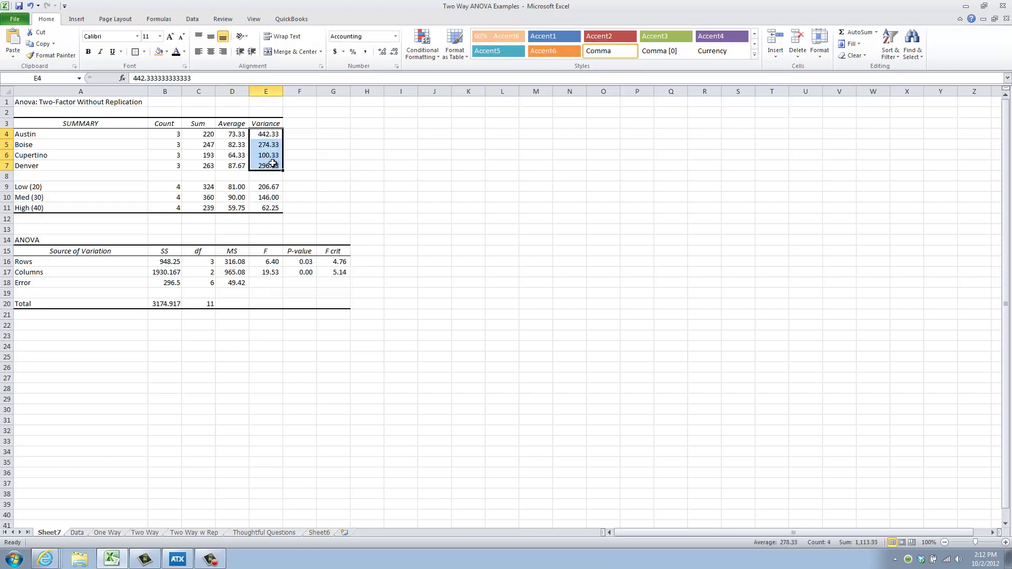
{"action": "left_click", "coordinate": [301, 123]}
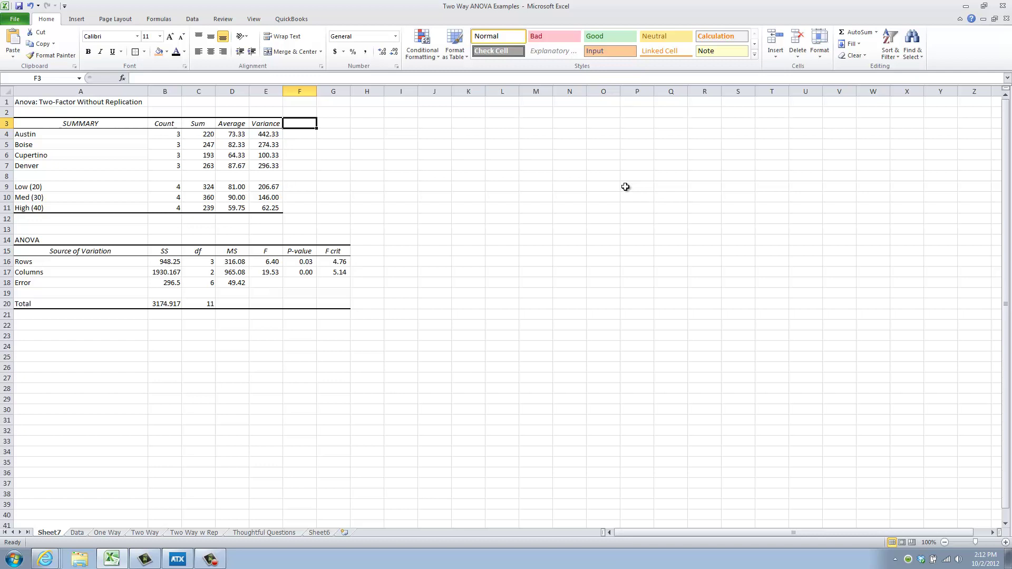
Add a 'Std Dev' heading and enter =SQRT(E4) for Austin's standard deviation.
{"action": "type", "text": "Std"}
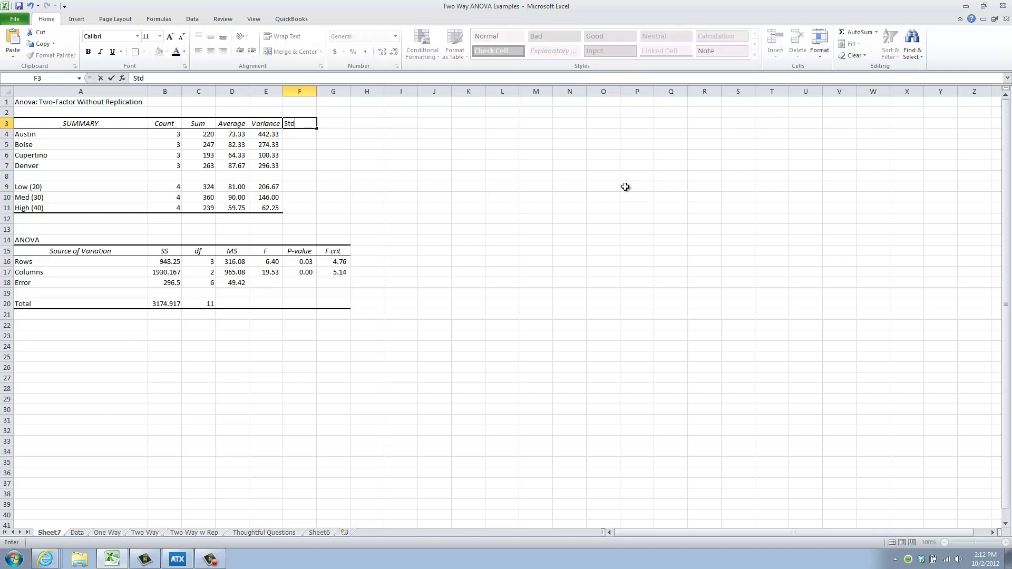
{"action": "type", "text": " Dev"}
{"action": "key", "text": "Return"}
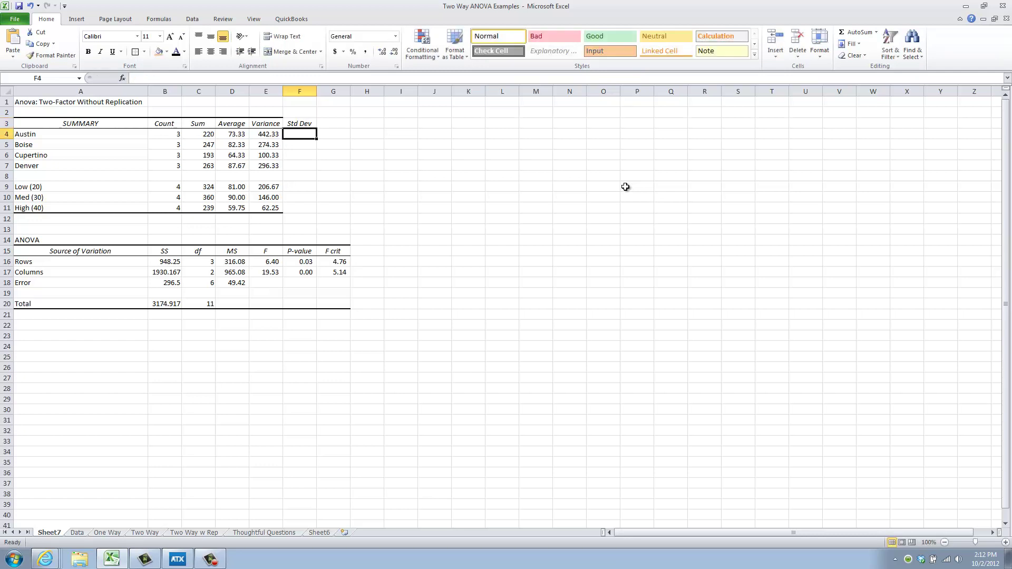
{"action": "type", "text": "=sqrt("}
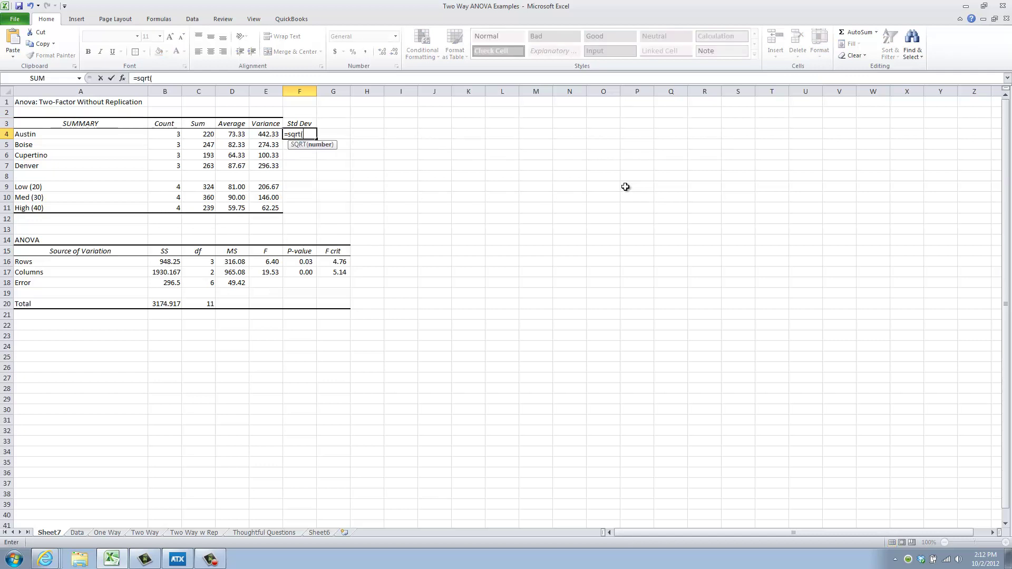
{"action": "left_click", "coordinate": [267, 136]}
{"action": "type", "text": ")"}
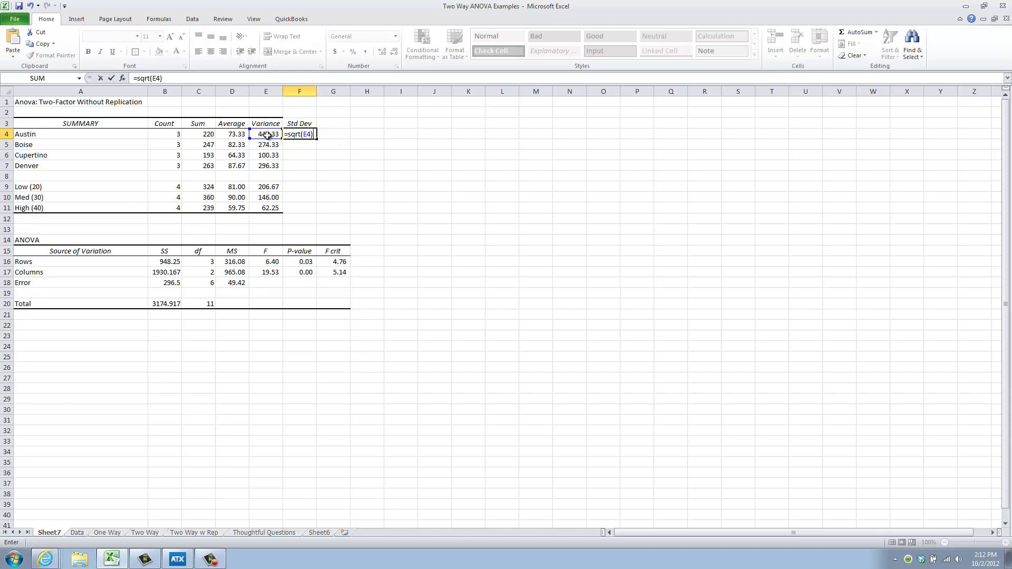
{"action": "key", "text": "Return"}
Copy the SQRT formula down to the other cities and show it with two decimals.
{"action": "key", "text": "Up"}
{"action": "key", "text": "ctrl+c"}
{"action": "key", "text": "shift+Down"}
{"action": "key", "text": "shift+Down"}
{"action": "key", "text": "shift+Down"}
{"action": "key", "text": "Return"}
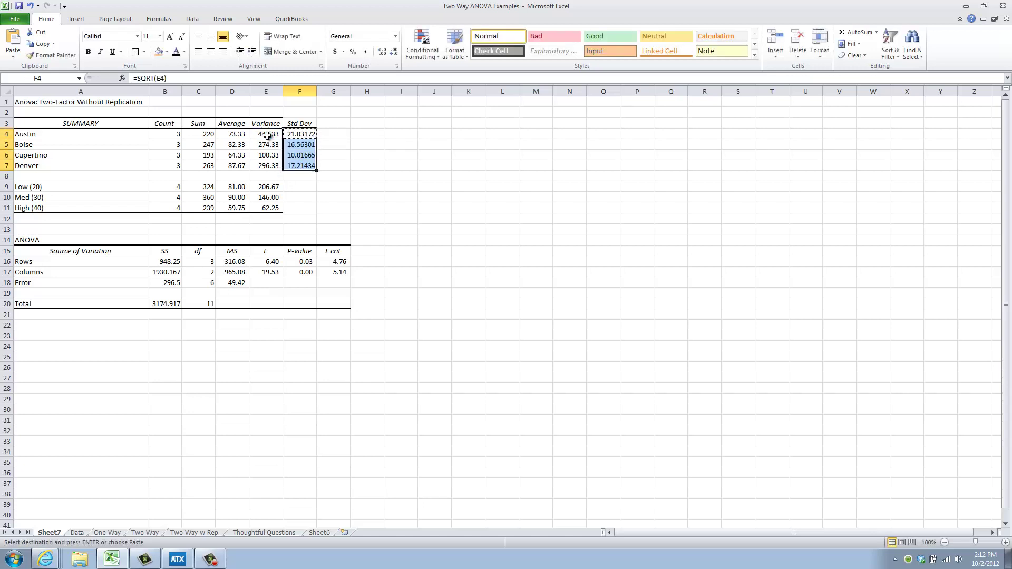
{"action": "left_click", "coordinate": [366, 52]}
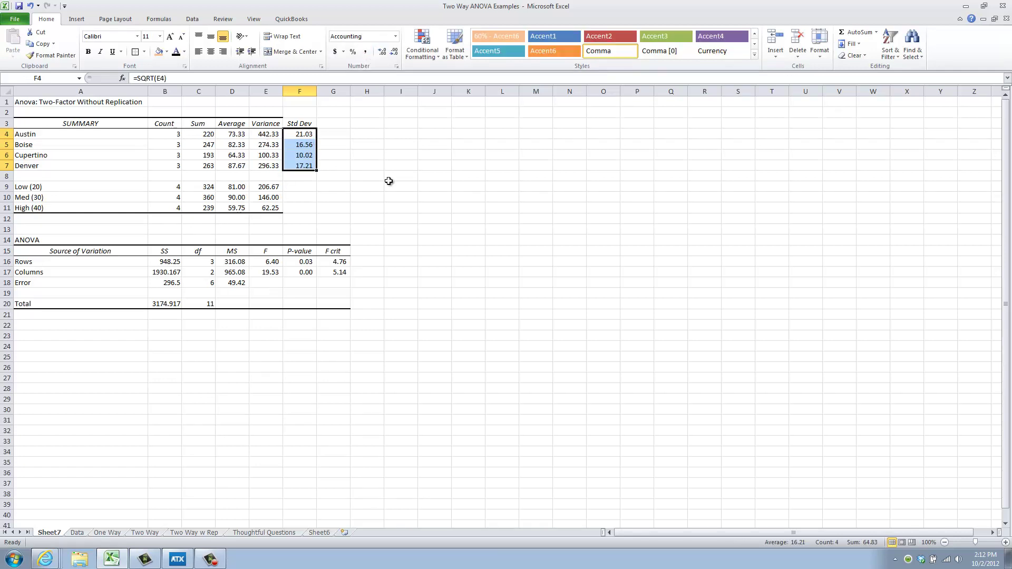
{"action": "left_click", "coordinate": [360, 161]}
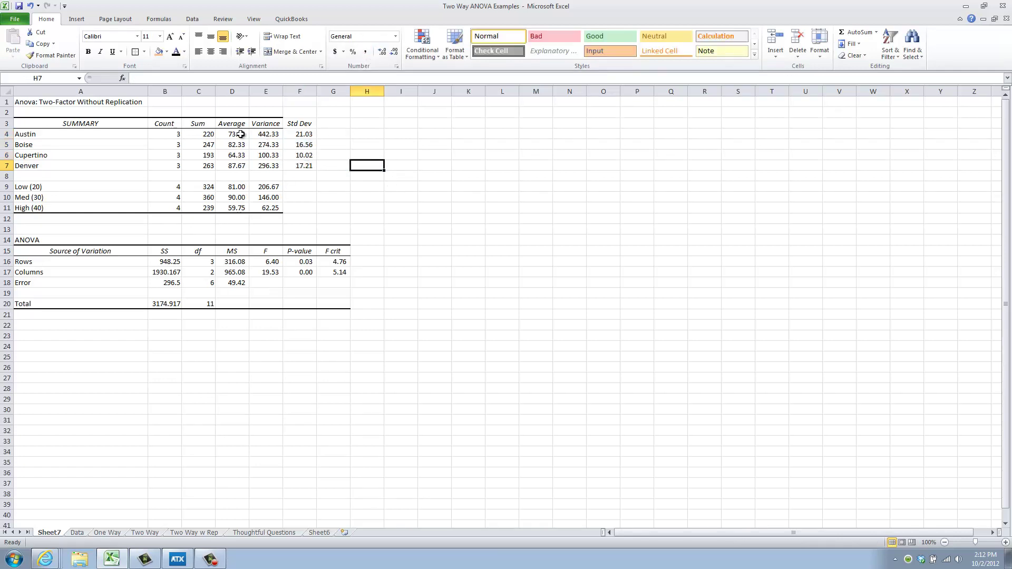
Compare averages with standard deviations, then copy the formula to the Low, Med and High price levels.
{"action": "left_click_drag", "start_coordinate": [241, 134], "coordinate": [241, 168]}
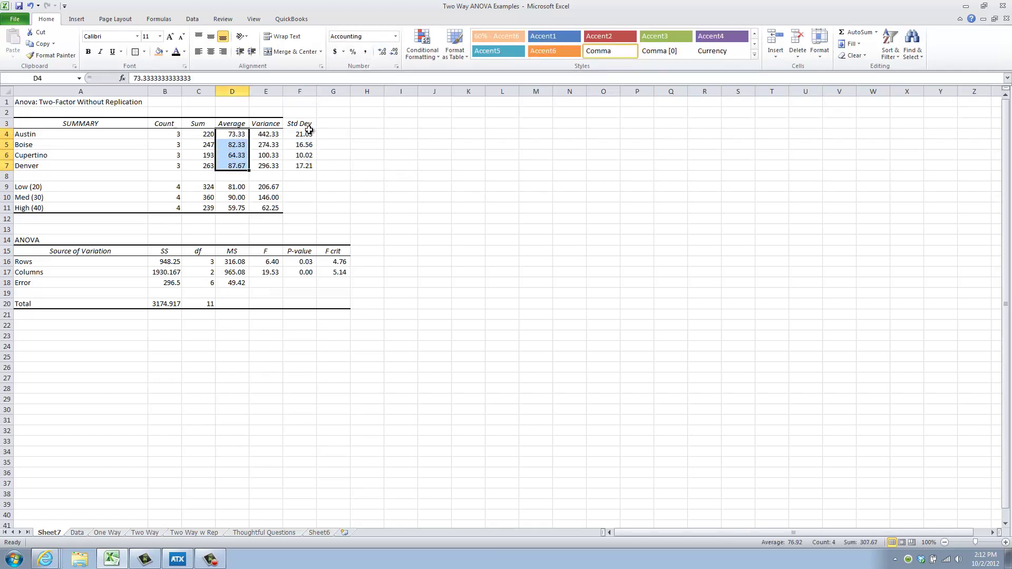
{"action": "left_click_drag", "start_coordinate": [308, 131], "coordinate": [312, 167]}
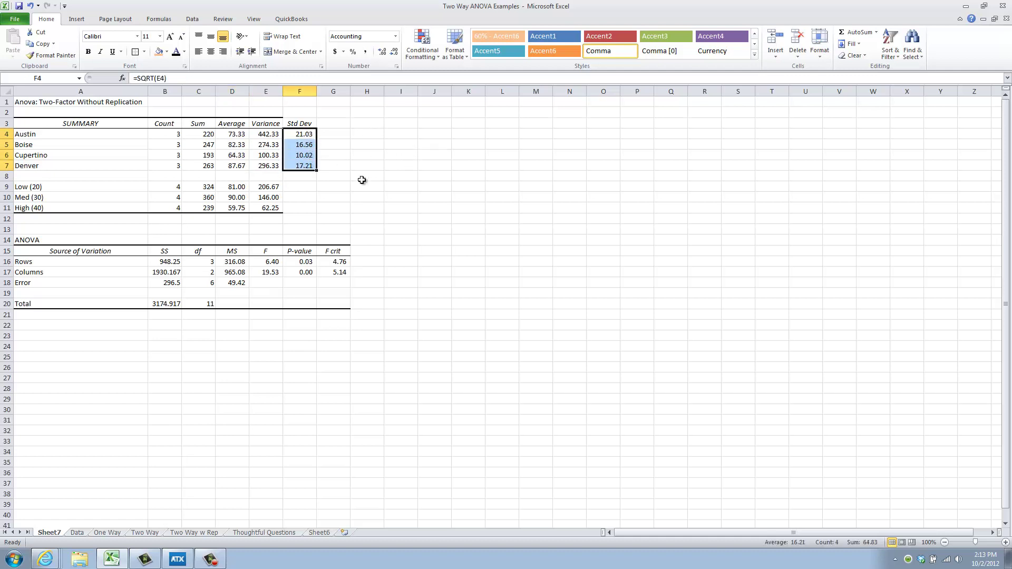
{"action": "left_click_drag", "start_coordinate": [240, 184], "coordinate": [240, 208]}
{"action": "left_click", "coordinate": [302, 167]}
{"action": "key", "text": "ctrl+c"}
{"action": "key", "text": "Down"}
{"action": "key", "text": "Down"}
{"action": "key", "text": "shift+Down"}
{"action": "key", "text": "shift+Down"}
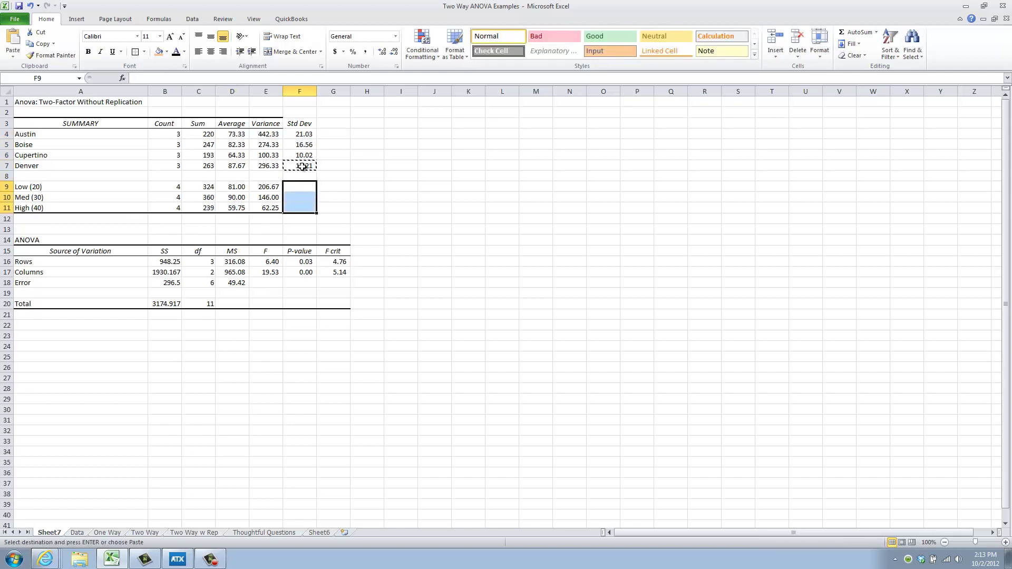
{"action": "key", "text": "Return"}
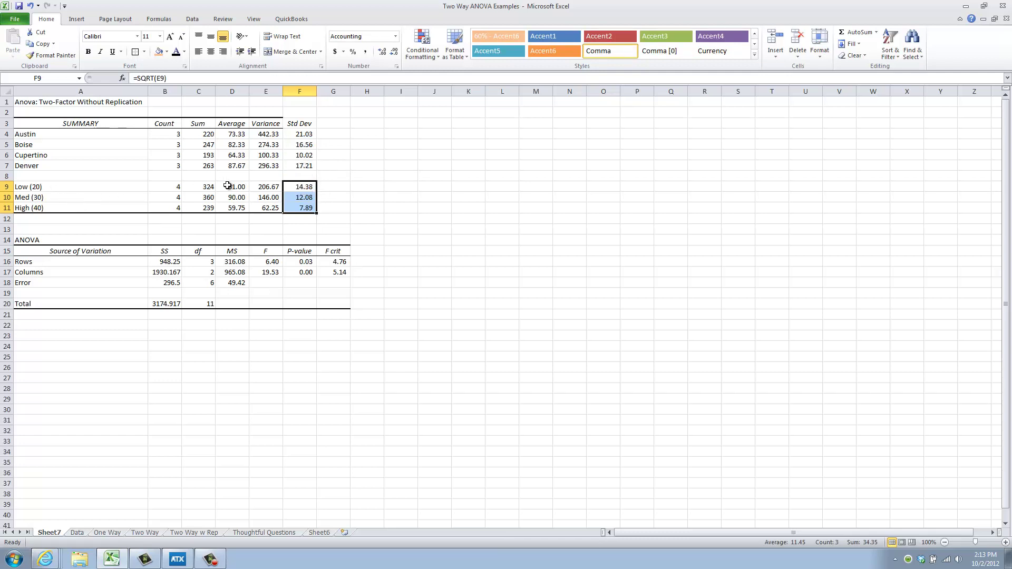
{"action": "left_click", "coordinate": [235, 135]}
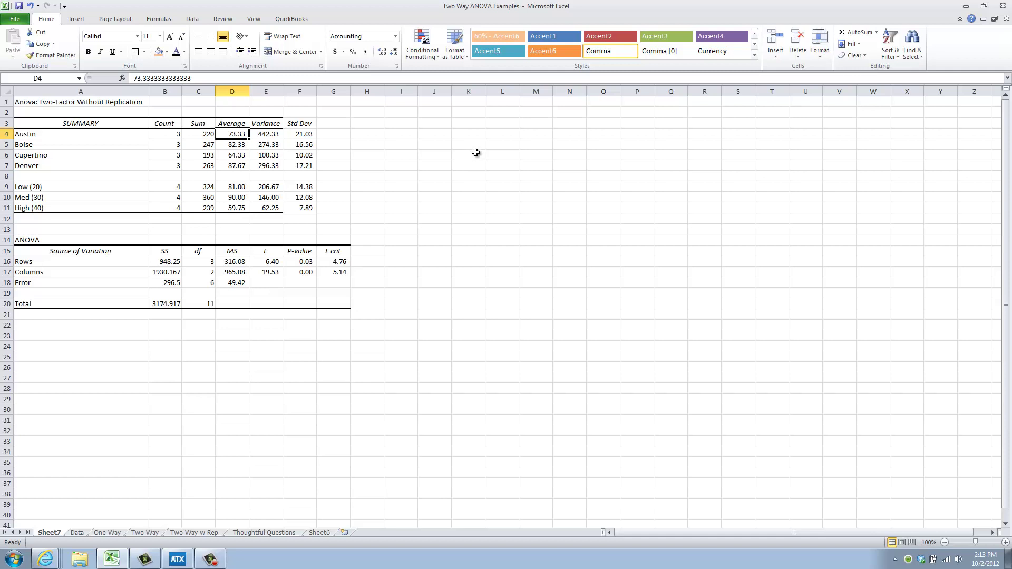
{"action": "left_click", "coordinate": [305, 135]}
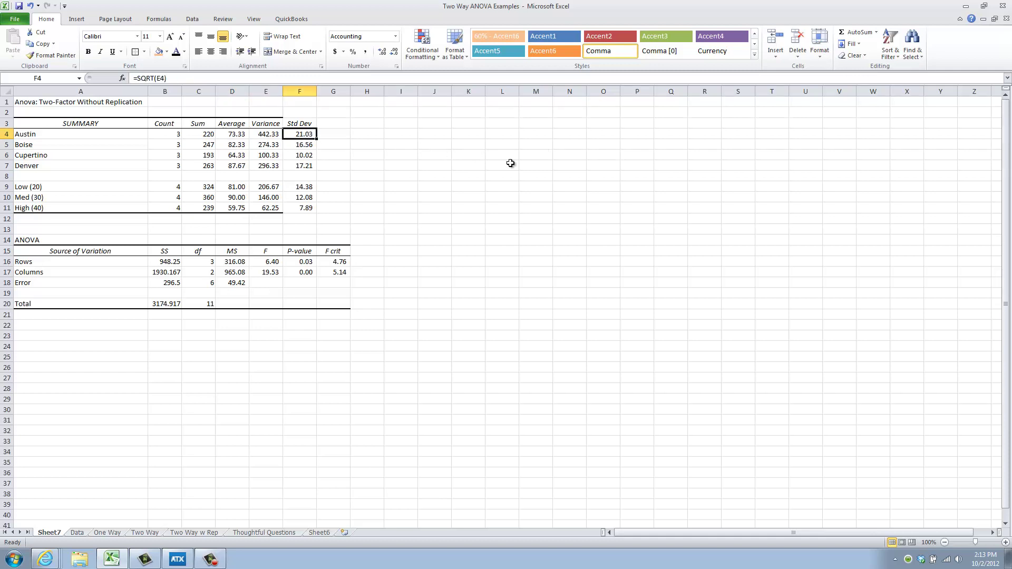
{"action": "left_click", "coordinate": [247, 187]}
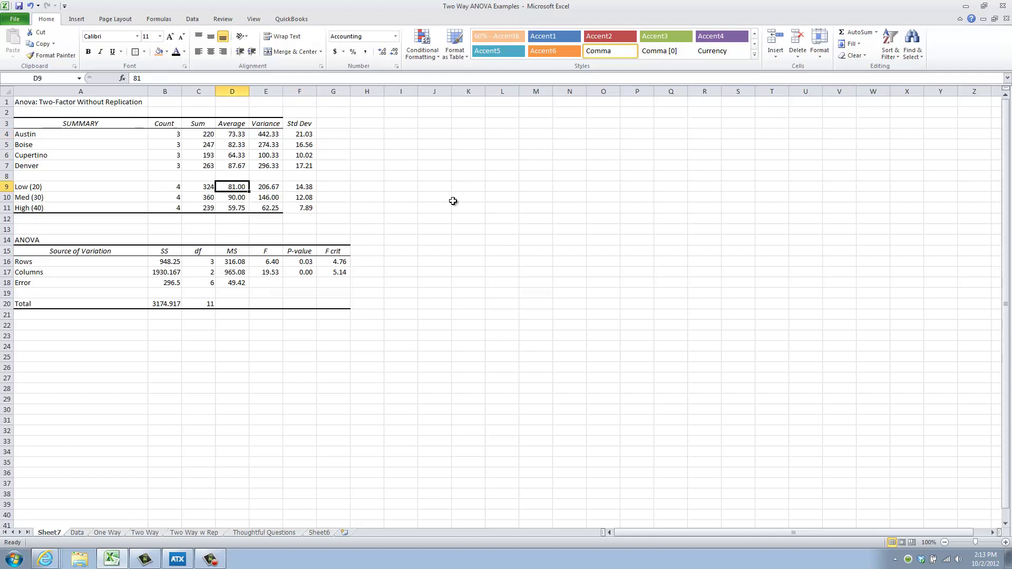
{"action": "left_click", "coordinate": [305, 191]}
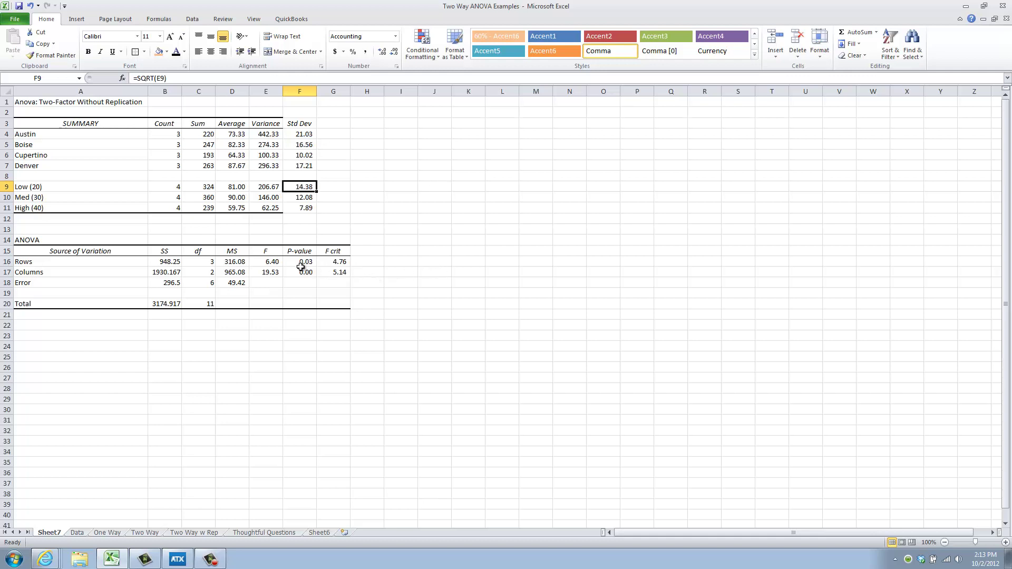
{"action": "left_click_drag", "start_coordinate": [302, 262], "coordinate": [300, 272]}
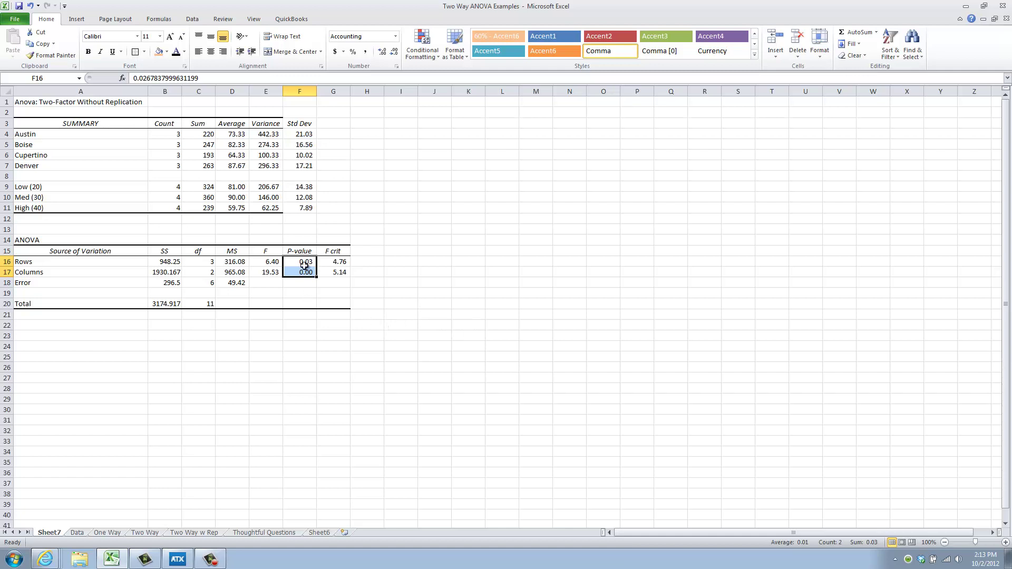
Append '(Location)' to the Rows label in A16 and '(Price)' to the Columns label in A17.
{"action": "left_click", "coordinate": [78, 533]}
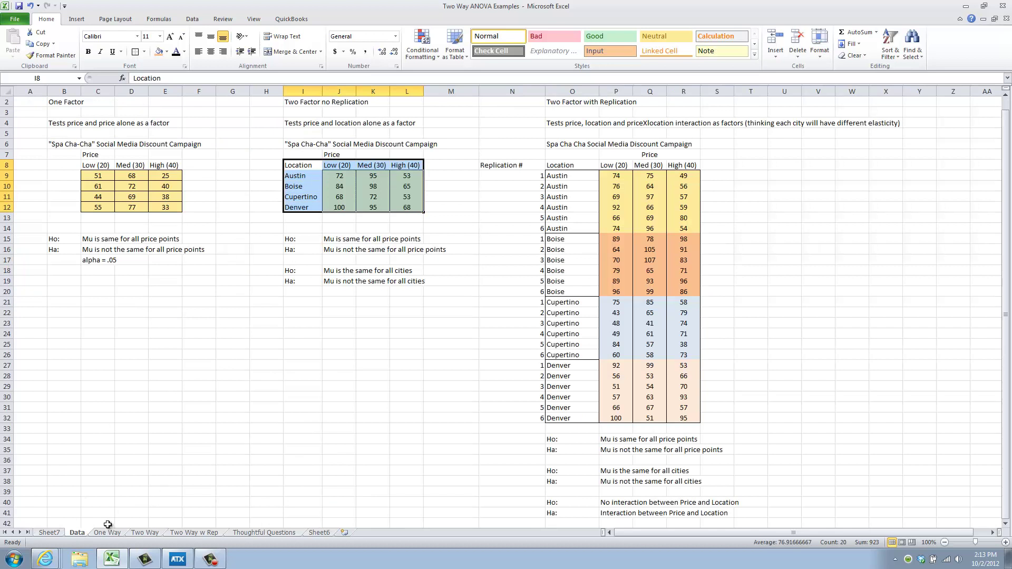
{"action": "left_click", "coordinate": [49, 532]}
{"action": "left_click", "coordinate": [43, 265]}
{"action": "left_click", "coordinate": [194, 77]}
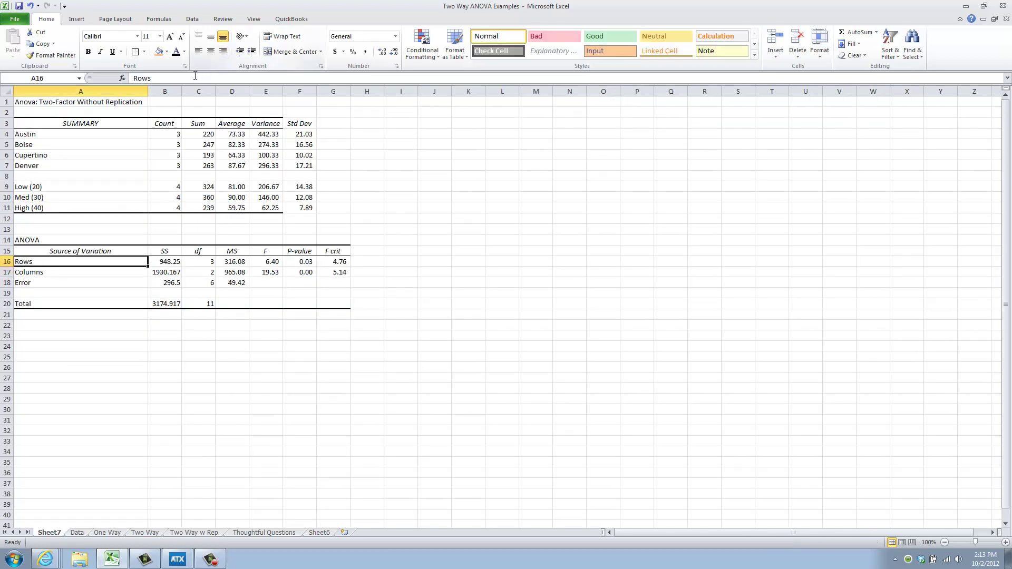
{"action": "type", "text": "("}
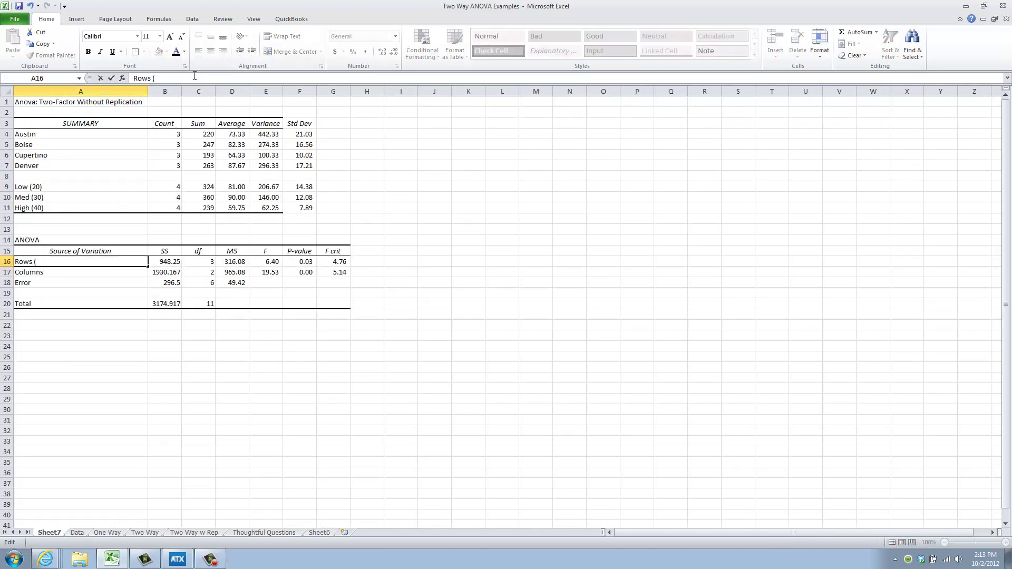
{"action": "type", "text": "Location)"}
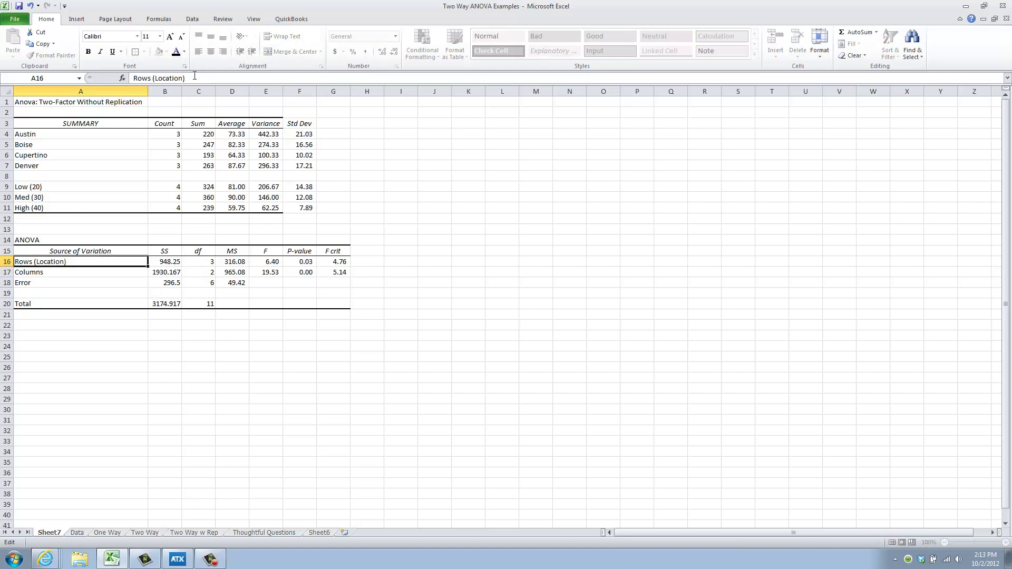
{"action": "key", "text": "Return"}
{"action": "left_click", "coordinate": [194, 77]}
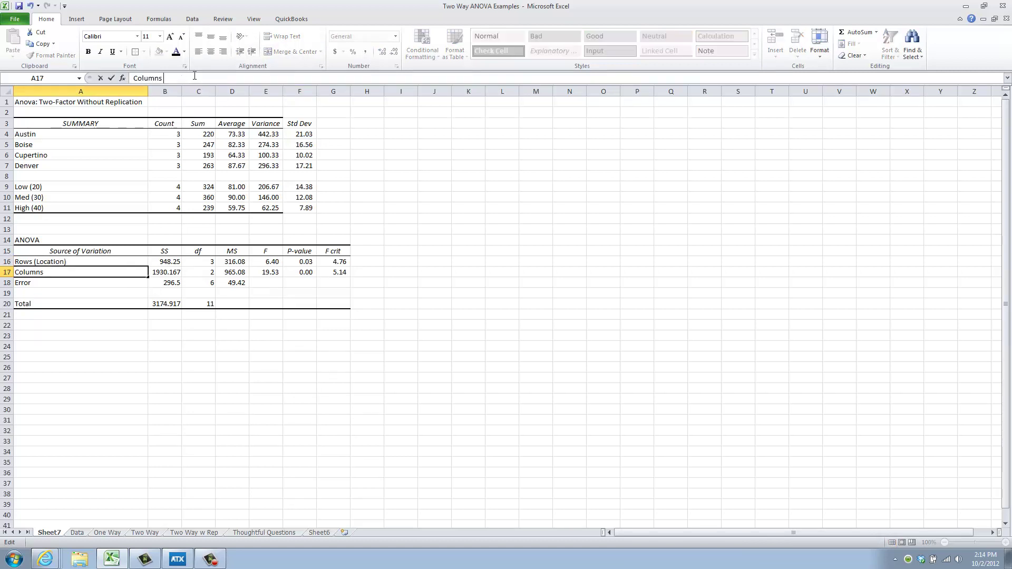
{"action": "type", "text": "(Price)"}
{"action": "key", "text": "Return"}
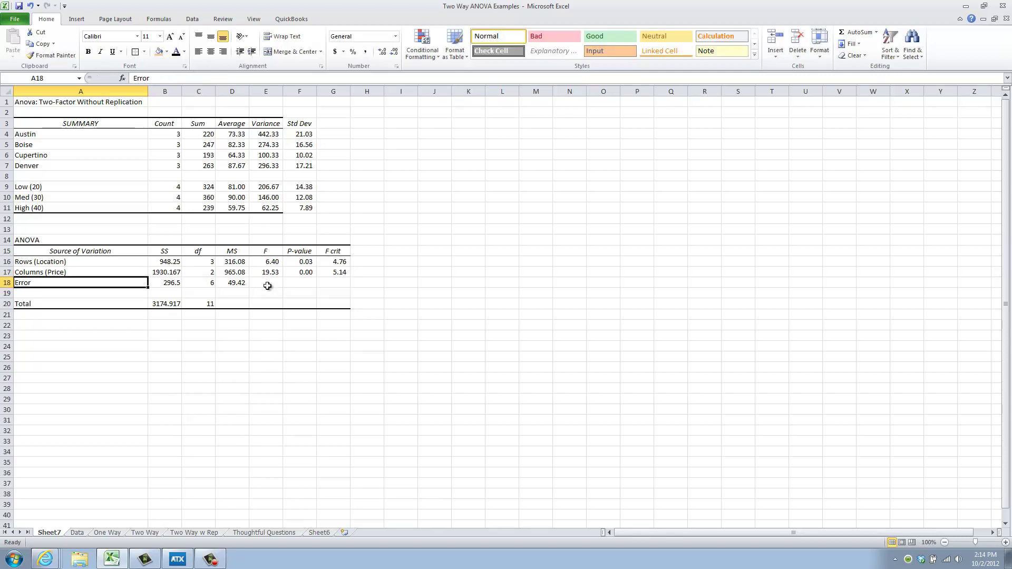
{"action": "left_click", "coordinate": [294, 261]}
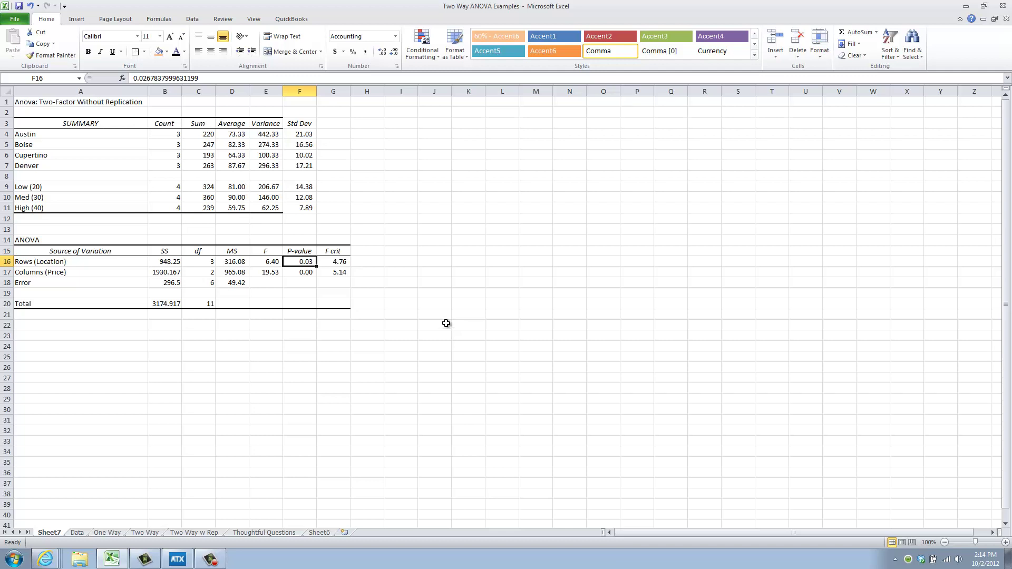
{"action": "left_click", "coordinate": [306, 273]}
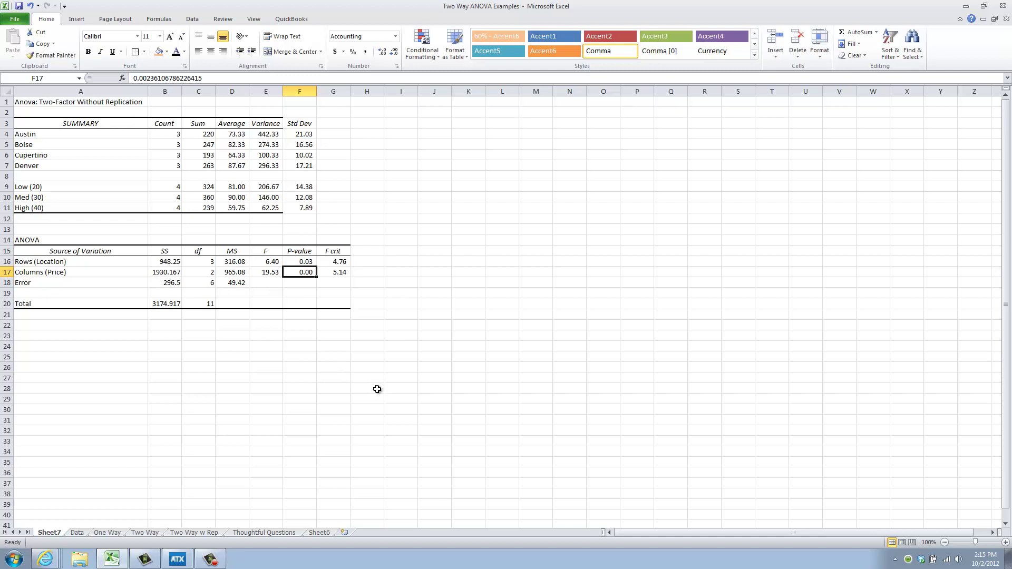
{"action": "left_click", "coordinate": [319, 533]}
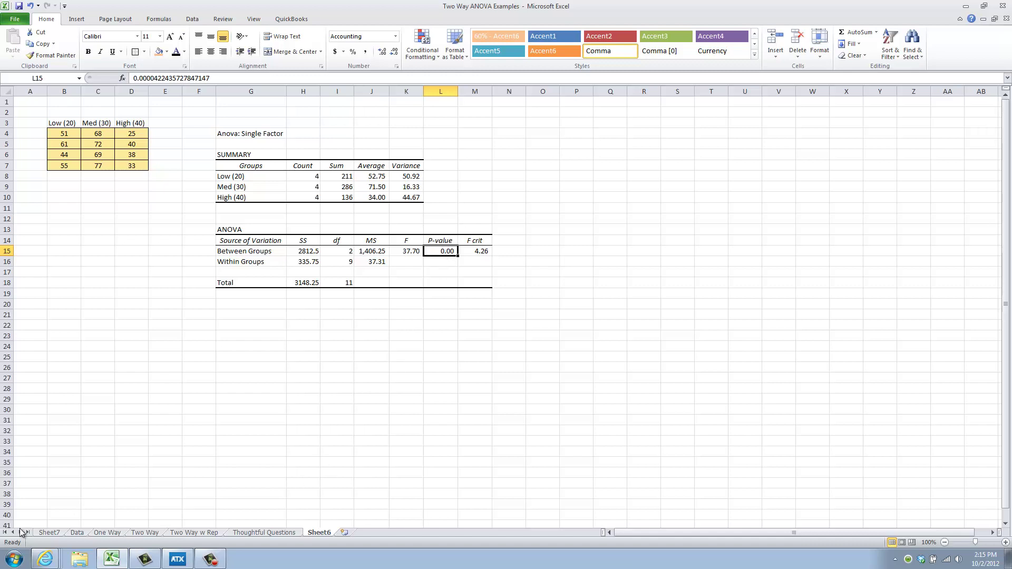
{"action": "left_click", "coordinate": [51, 533]}
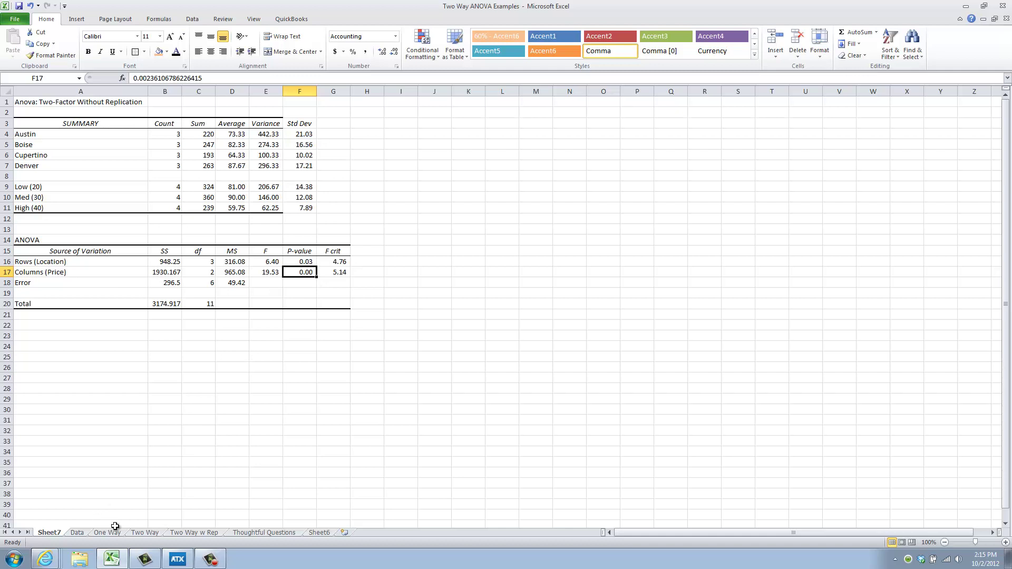
Switch to the 'Two Way' sheet showing H0 rejected for location and price.
{"action": "left_click", "coordinate": [145, 533]}
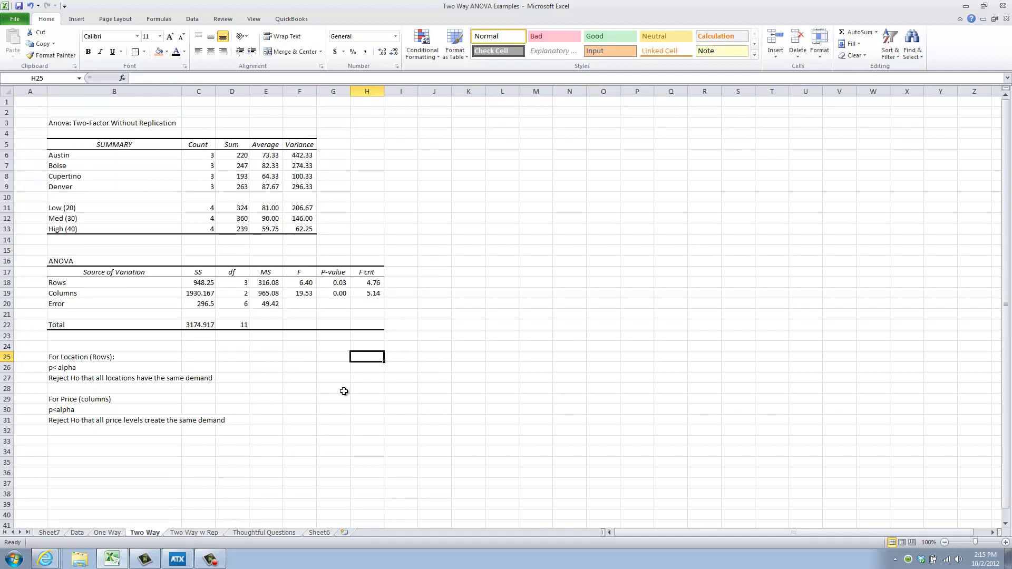